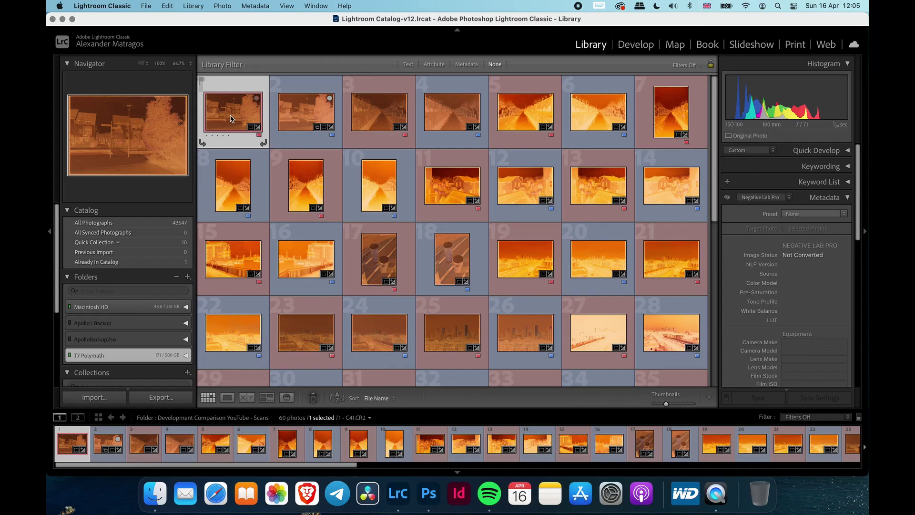
Open the C41 negative scan in Develop, briefly viewing the ECN-2 frame before returning.
{"action": "left_click", "coordinate": [299, 112]}
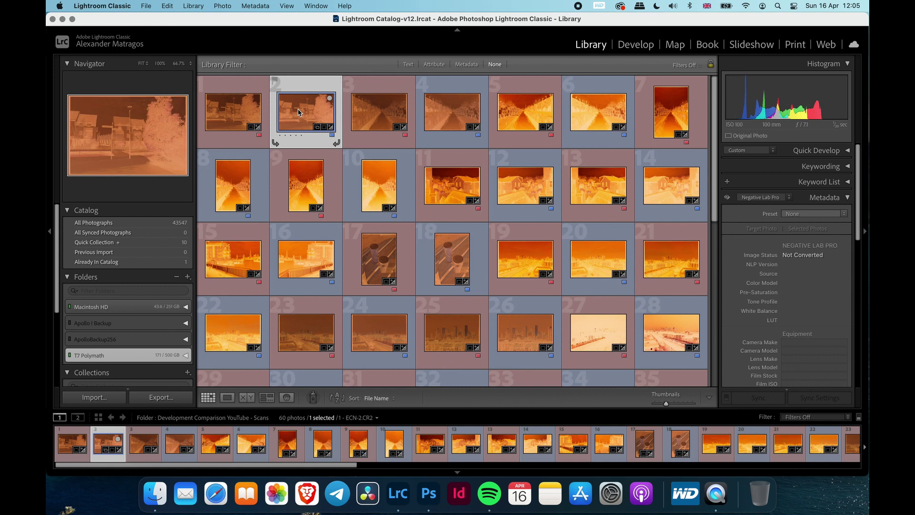
{"action": "left_click", "coordinate": [239, 113]}
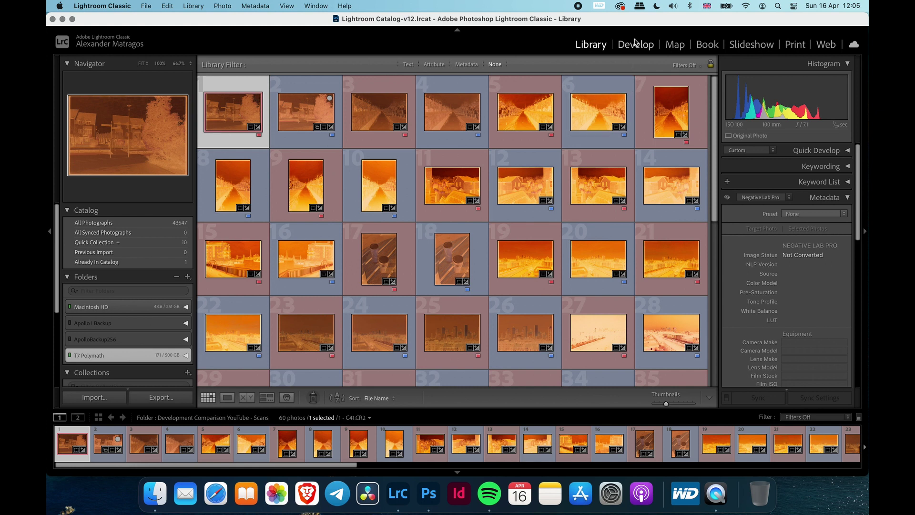
{"action": "left_click", "coordinate": [635, 43]}
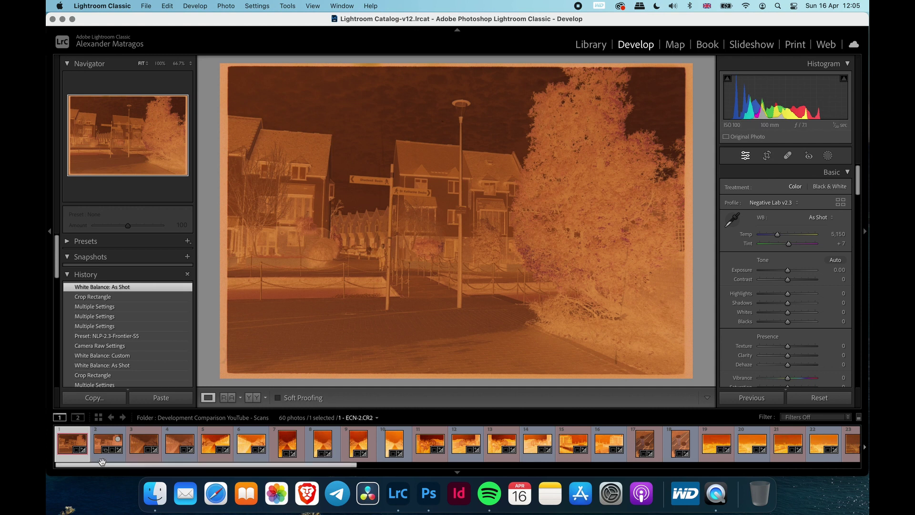
{"action": "mouse_move", "coordinate": [108, 443]}
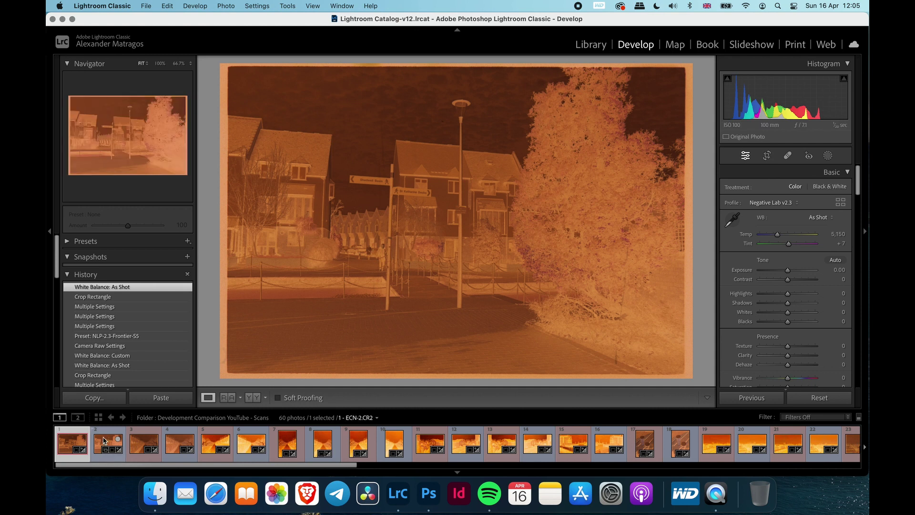
{"action": "left_click", "coordinate": [105, 440]}
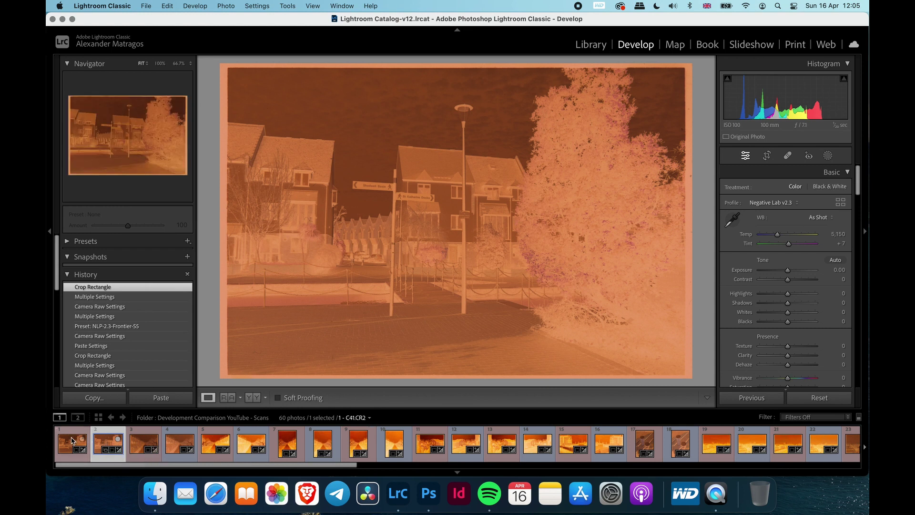
{"action": "left_click", "coordinate": [72, 440]}
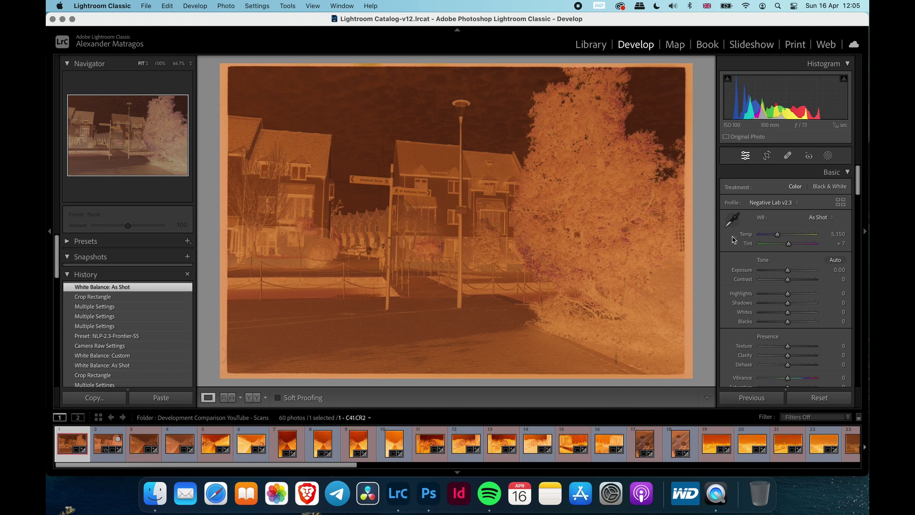
White-balance the C41 negative on its film border and convert it to a positive with Negative Lab Pro.
{"action": "left_click", "coordinate": [738, 217]}
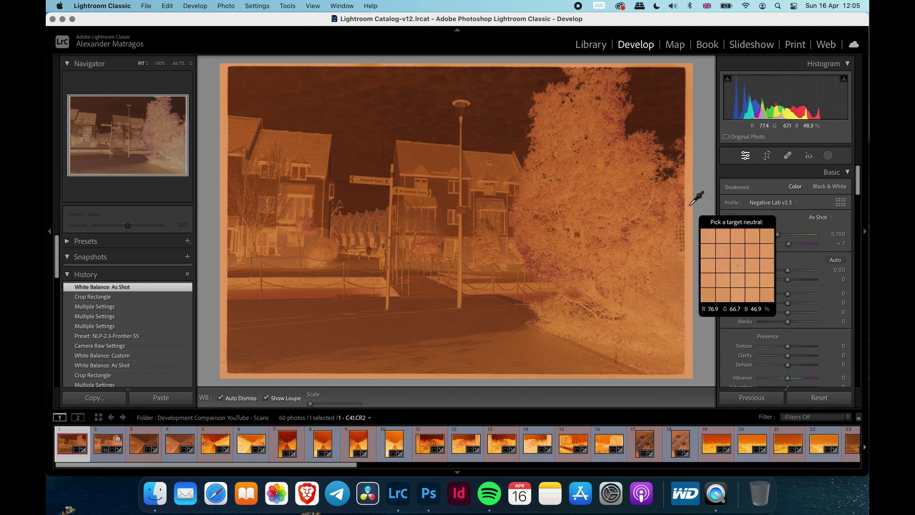
{"action": "left_click", "coordinate": [689, 206]}
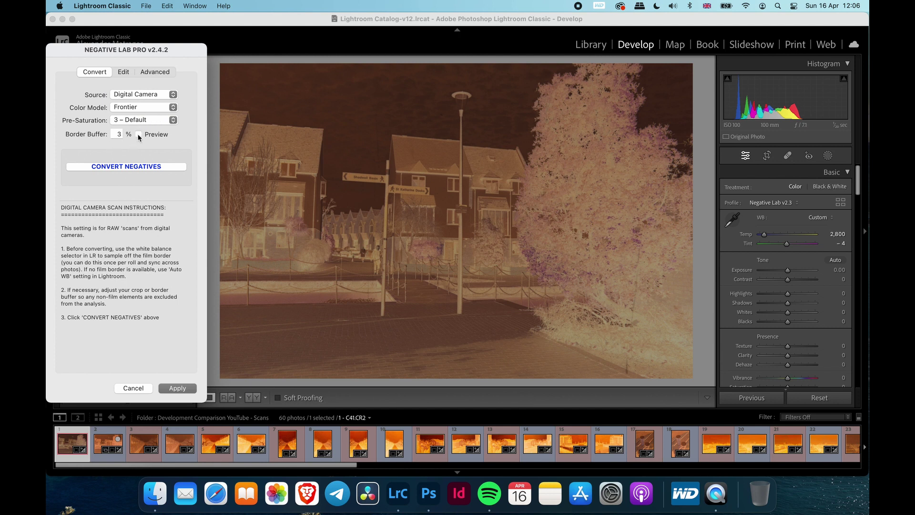
{"action": "left_click", "coordinate": [138, 135]}
{"action": "left_click", "coordinate": [147, 166]}
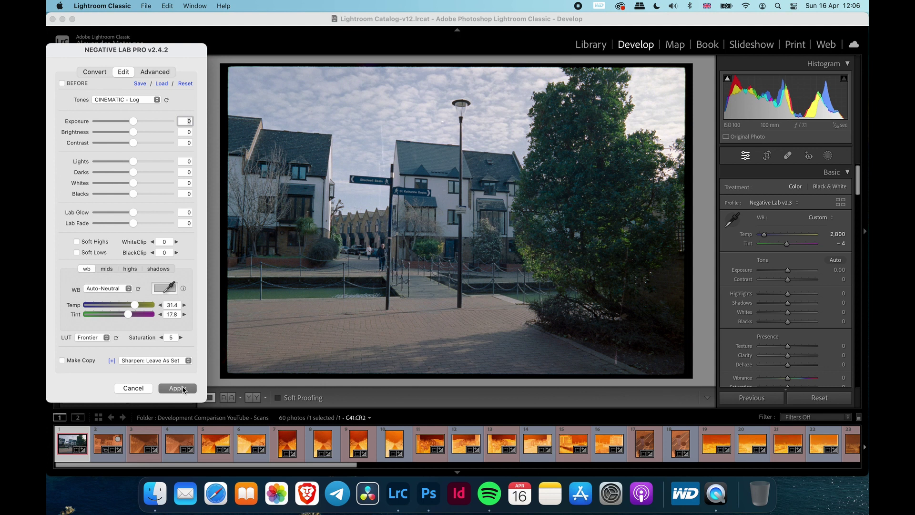
{"action": "left_click", "coordinate": [183, 388]}
White-balance and convert the ECN-2 negative to a positive, then return to the C41 photo.
{"action": "left_click", "coordinate": [123, 425]}
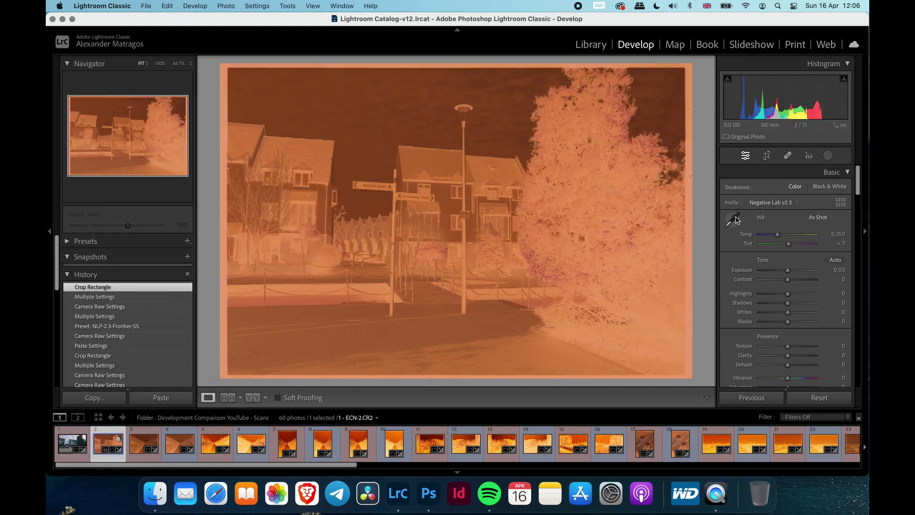
{"action": "left_click", "coordinate": [691, 217]}
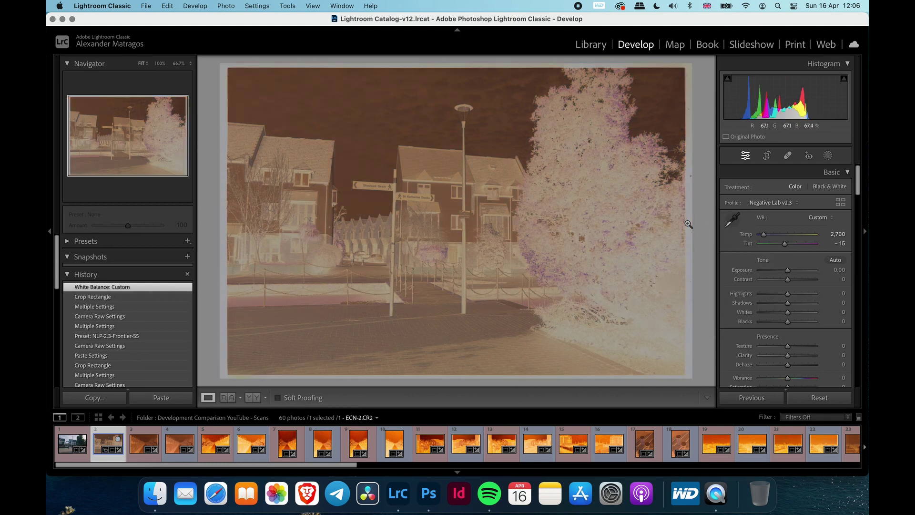
{"action": "key", "text": "super+shift+n"}
{"action": "left_click", "coordinate": [171, 166]}
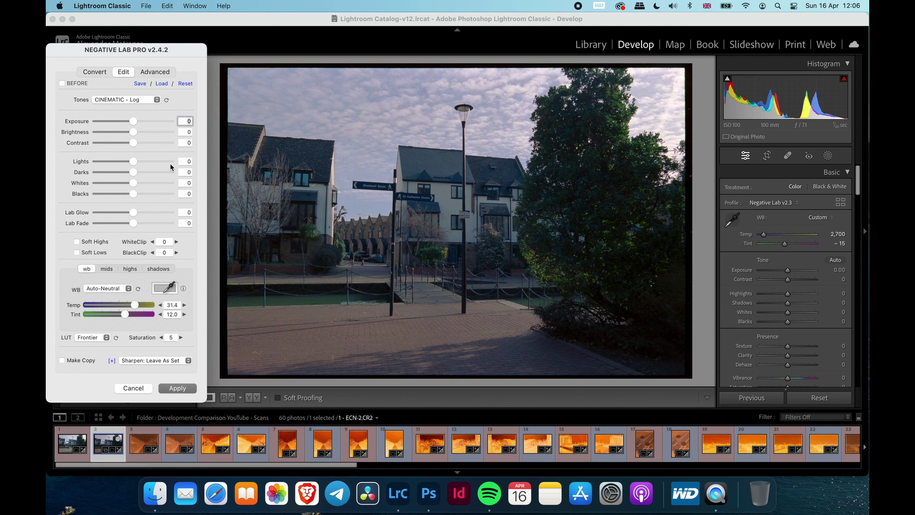
{"action": "left_click", "coordinate": [174, 389]}
{"action": "left_click", "coordinate": [67, 443]}
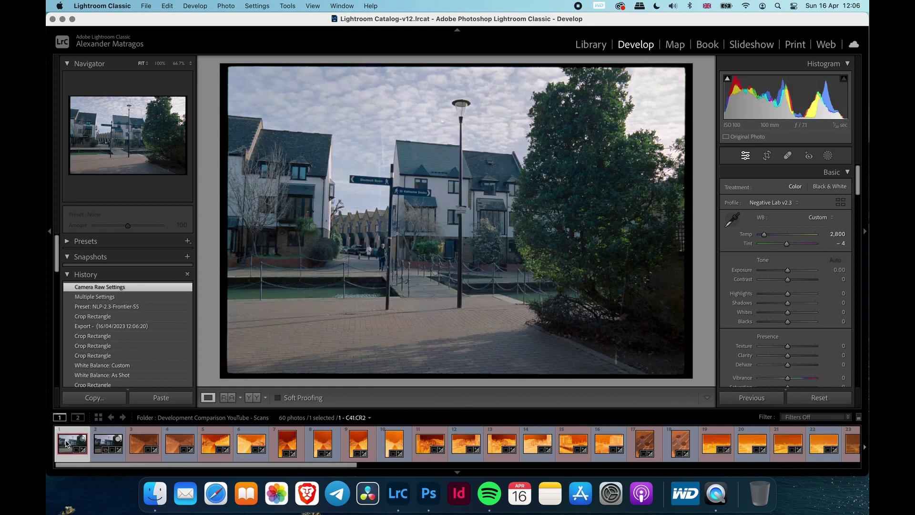
Compare the first photo, house and Tower Bridge riverside scenes side by side, then view the canal photo alone.
{"action": "left_click", "coordinate": [228, 397]}
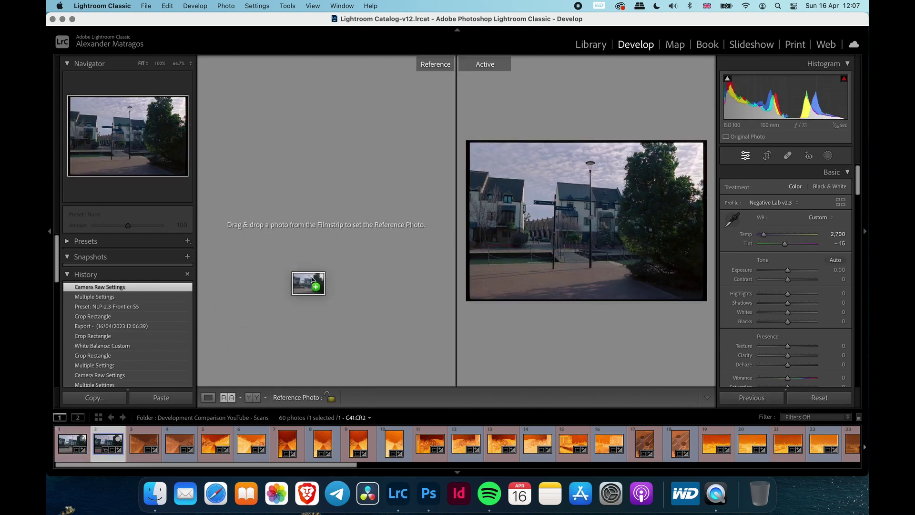
{"action": "left_click_drag", "start_coordinate": [73, 443], "coordinate": [294, 229]}
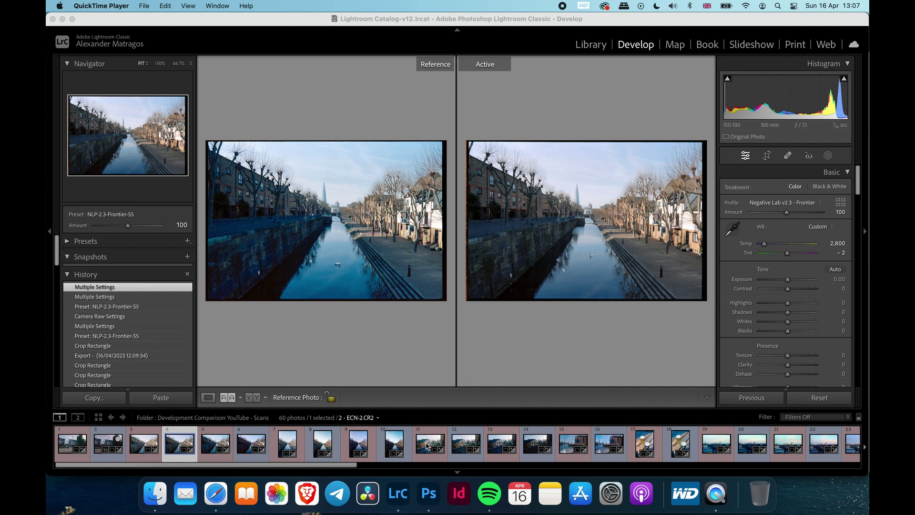
{"action": "left_click", "coordinate": [465, 443]}
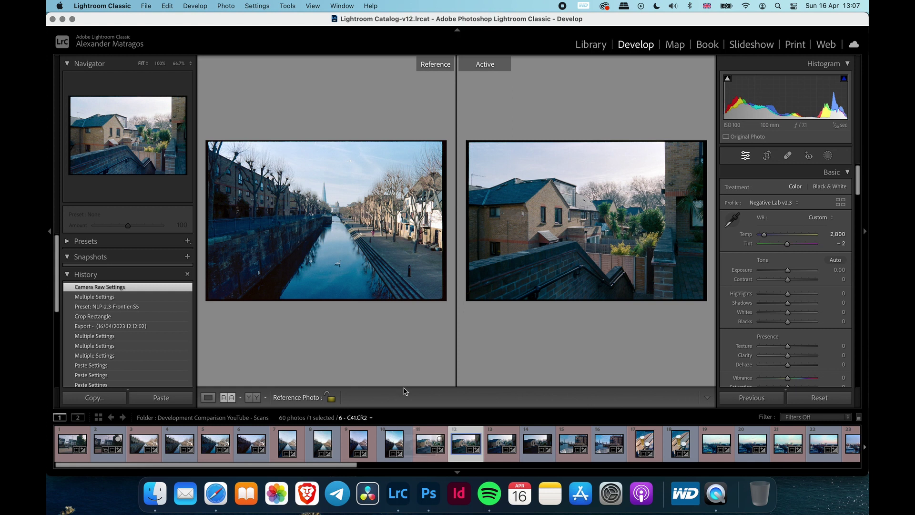
{"action": "left_click_drag", "start_coordinate": [465, 443], "coordinate": [338, 206]}
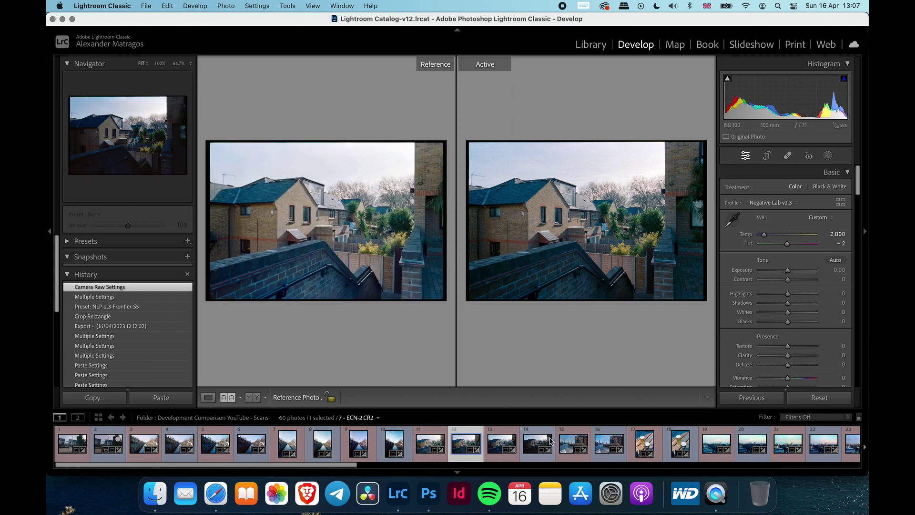
{"action": "left_click", "coordinate": [607, 450]}
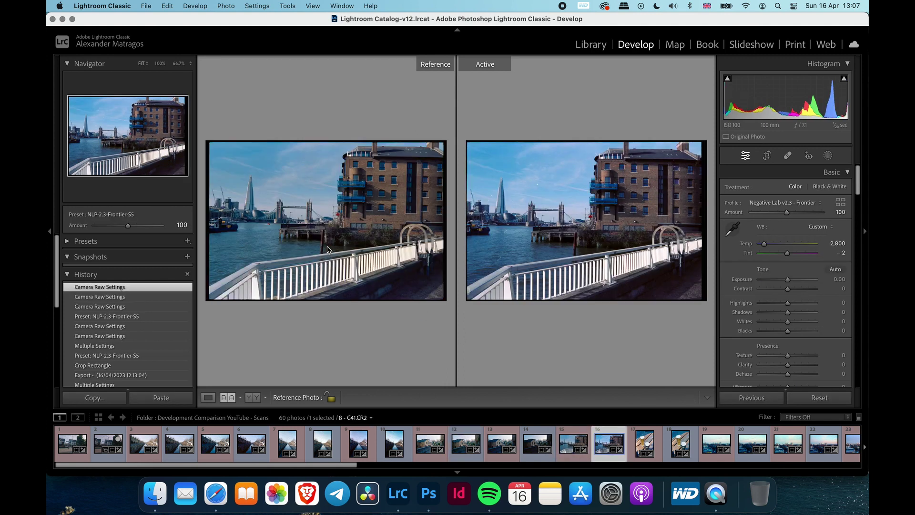
{"action": "left_click_drag", "start_coordinate": [572, 447], "coordinate": [328, 247]}
{"action": "left_click", "coordinate": [134, 447]}
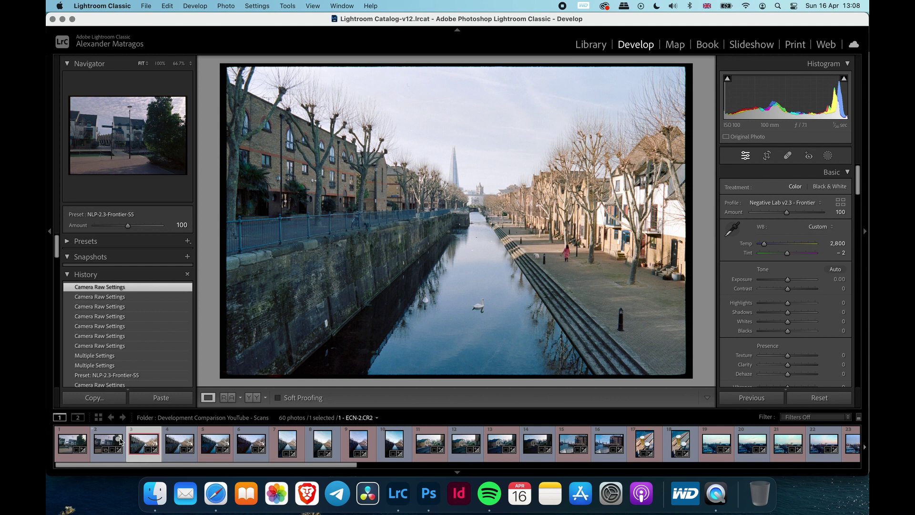
Set the canal photo's Lights to -30 and Darks to 30 in Negative Lab Pro and apply.
{"action": "key", "text": "super+shift+n"}
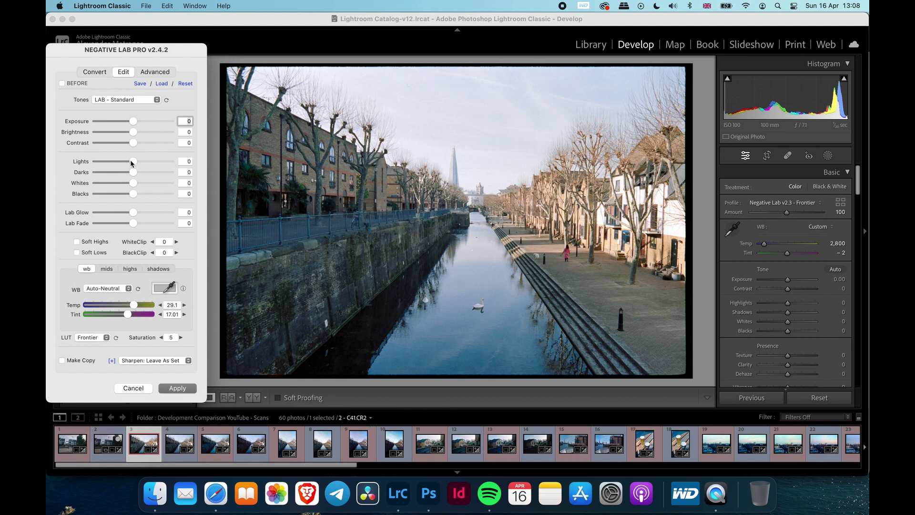
{"action": "mouse_move", "coordinate": [132, 161]}
{"action": "left_mouse_down"}
{"action": "mouse_move", "coordinate": [101, 164]}
{"action": "mouse_move", "coordinate": [110, 164]}
{"action": "left_mouse_up"}
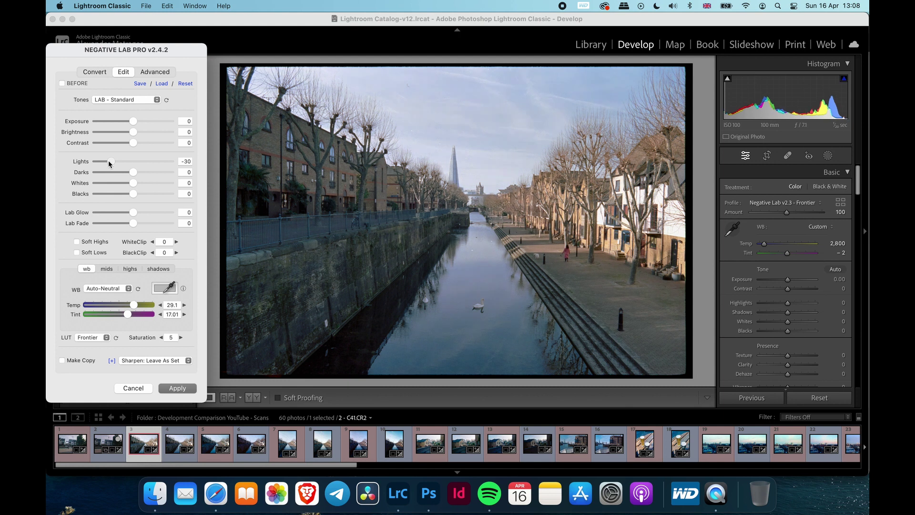
{"action": "left_click_drag", "start_coordinate": [134, 172], "coordinate": [159, 176]}
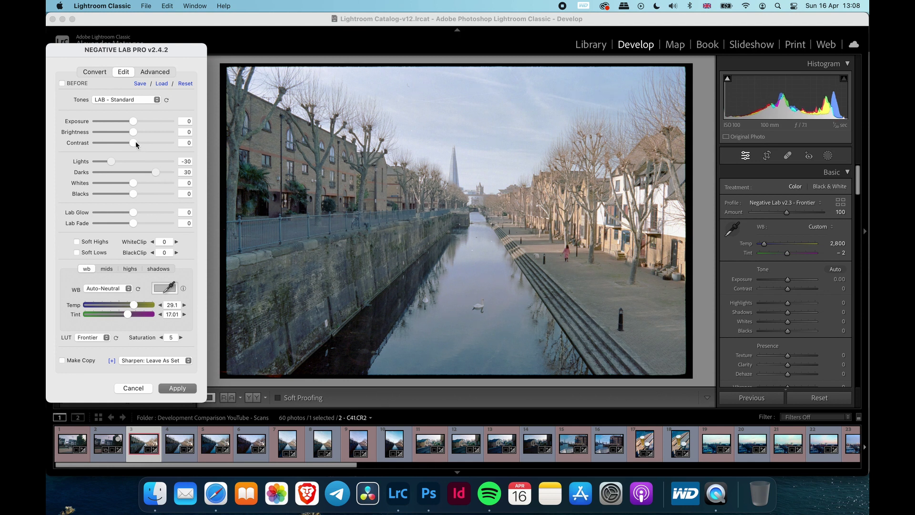
{"action": "left_click", "coordinate": [178, 387]}
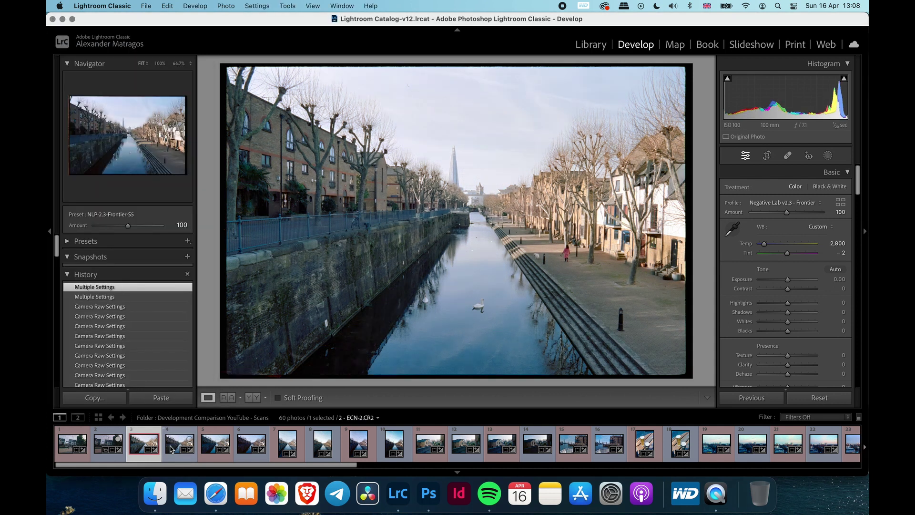
Set the second canal scan's Lights to -25 and Darks to 32 in Negative Lab Pro and apply.
{"action": "left_click", "coordinate": [170, 448]}
{"action": "key", "text": "super+n"}
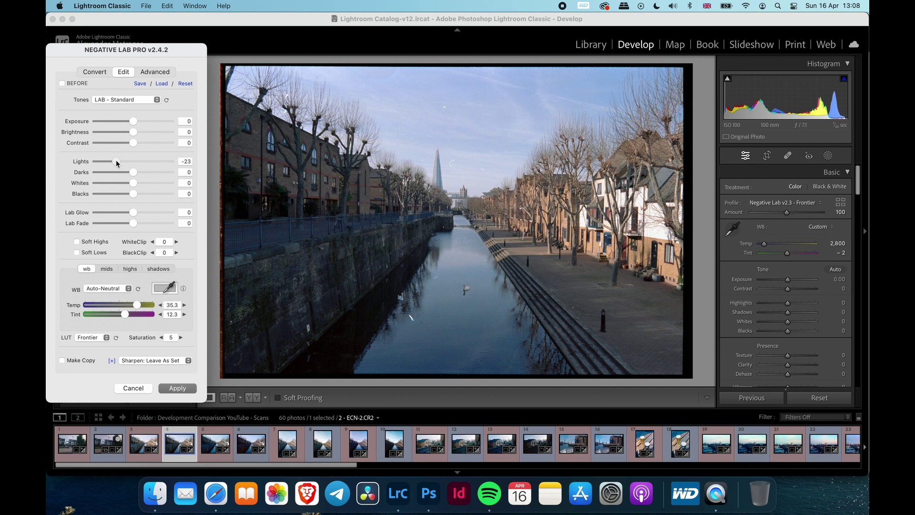
{"action": "left_click_drag", "start_coordinate": [115, 159], "coordinate": [158, 177]}
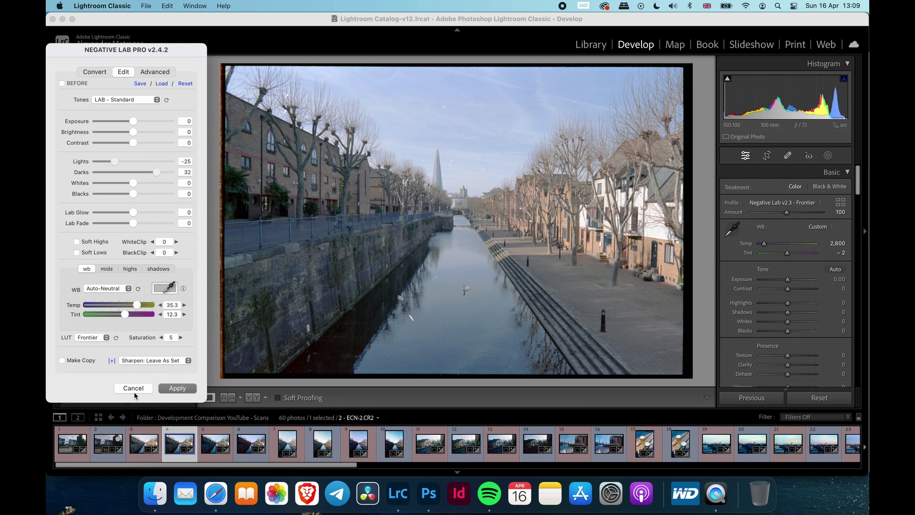
{"action": "left_click", "coordinate": [172, 390]}
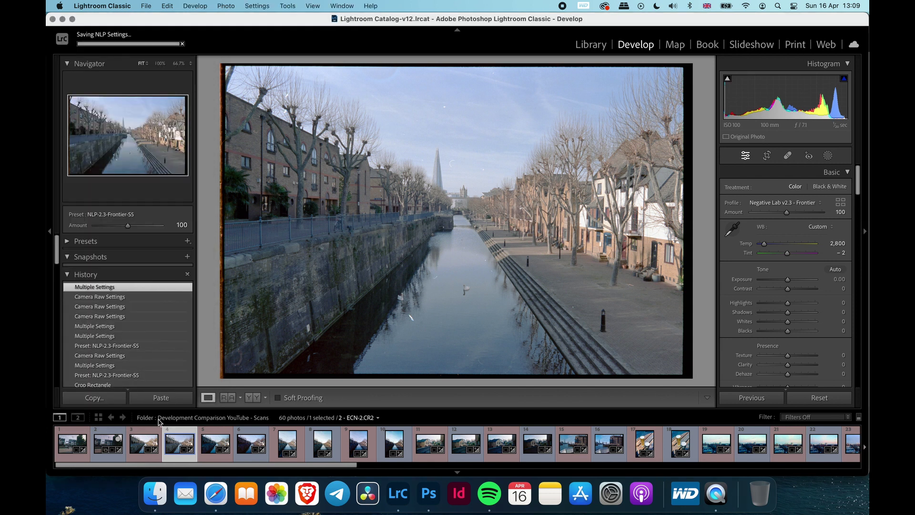
Compare both canal scans in Reference view, then return to single-photo Loupe view.
{"action": "left_click", "coordinate": [138, 444]}
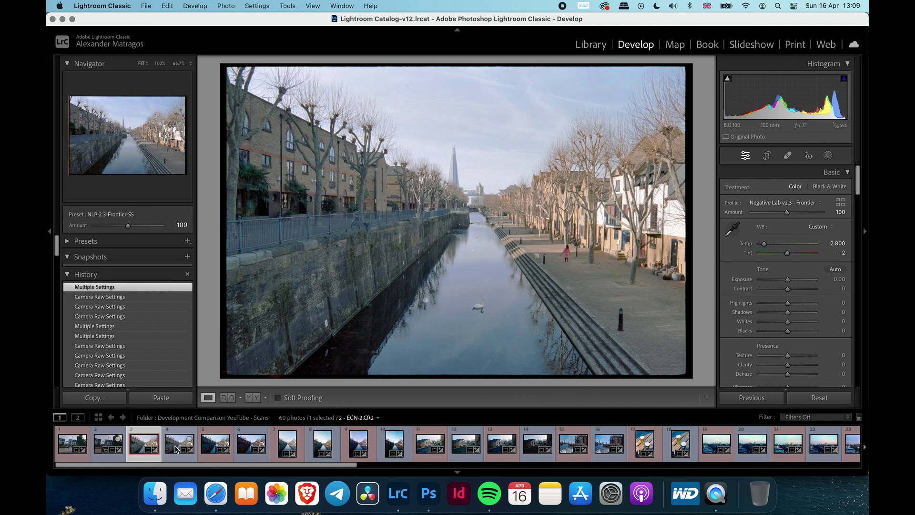
{"action": "left_click", "coordinate": [177, 448], "text": "super"}
{"action": "left_click", "coordinate": [177, 449]}
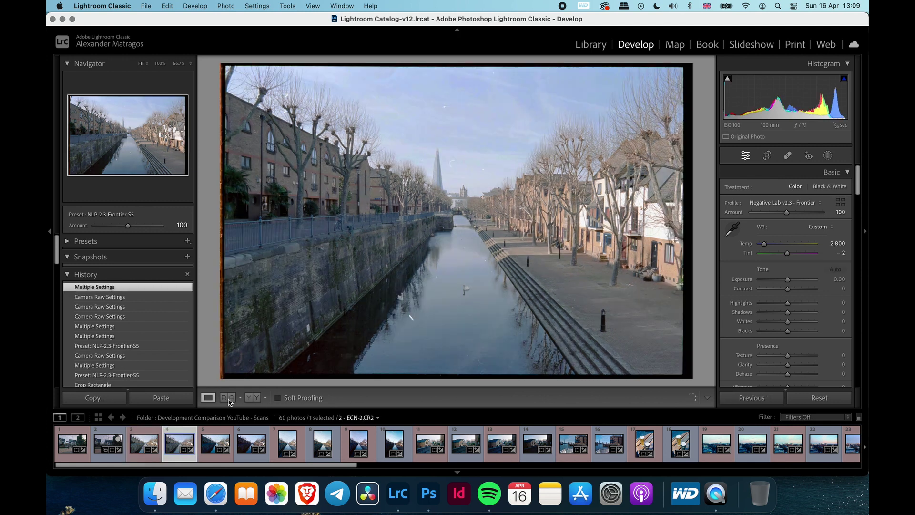
{"action": "left_click", "coordinate": [228, 398]}
{"action": "left_click_drag", "start_coordinate": [158, 437], "coordinate": [297, 275]}
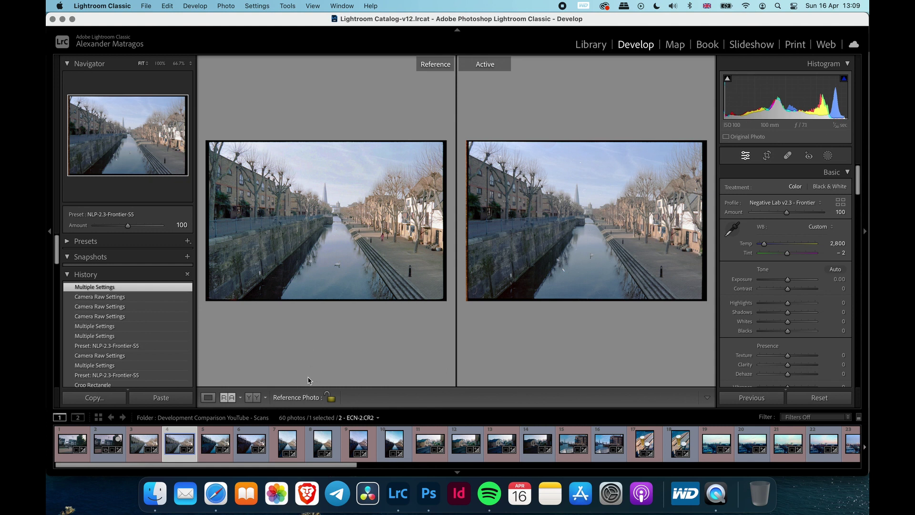
{"action": "left_click", "coordinate": [208, 397]}
Find the whisky bottle scan in the filmstrip and compare its C41 and ECN-2 versions side by side.
{"action": "scroll", "coordinate": [417, 450], "scroll_direction": "down", "scroll_amount": 5}
{"action": "scroll", "coordinate": [428, 448], "scroll_direction": "down", "scroll_amount": 5}
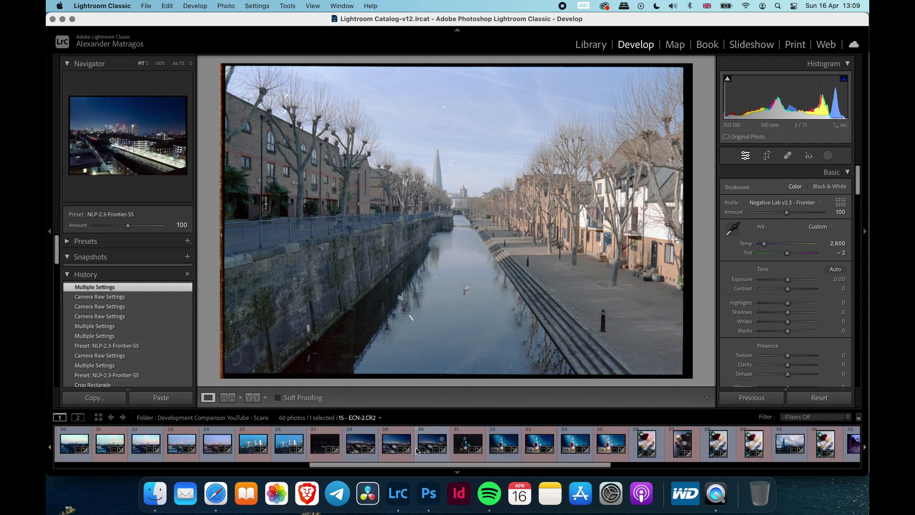
{"action": "scroll", "coordinate": [477, 443], "scroll_direction": "down", "scroll_amount": 5}
{"action": "left_click", "coordinate": [554, 445]}
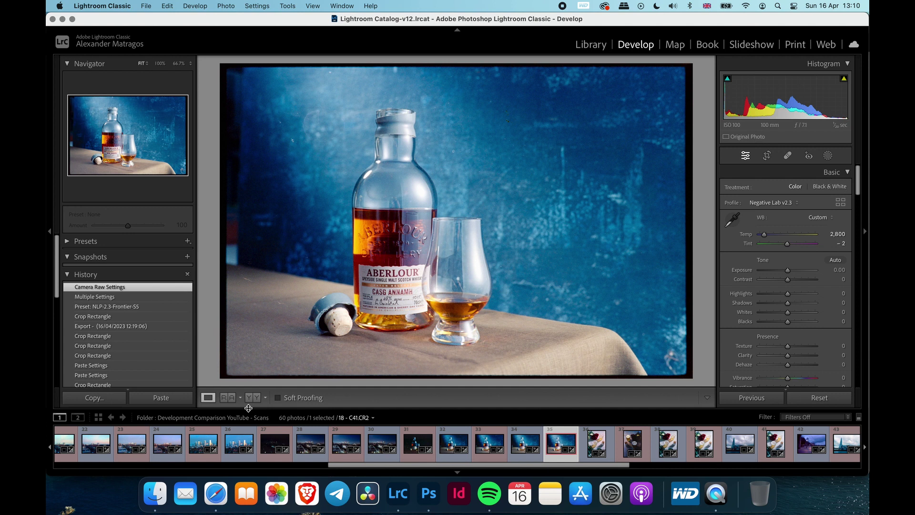
{"action": "left_click", "coordinate": [228, 397]}
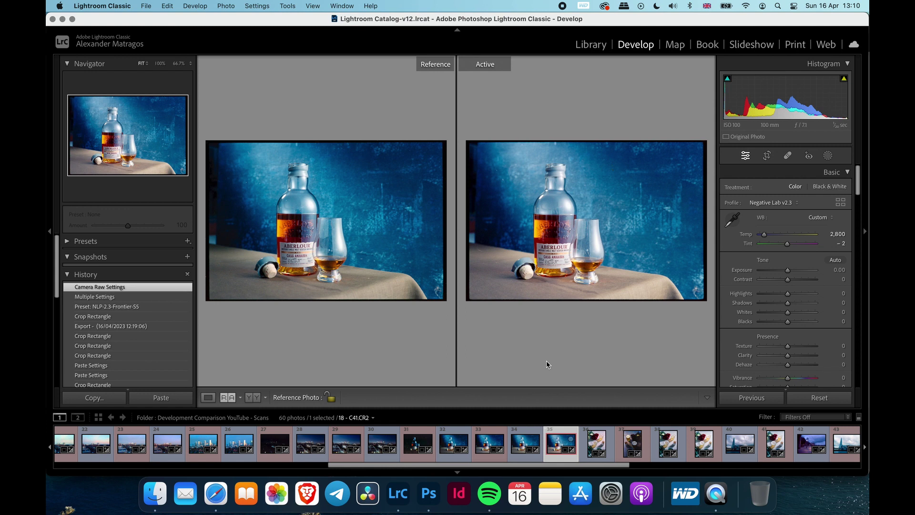
Open the digital shot _MG_8325.CR2 from Finder in Photoshop Camera Raw.
{"action": "left_click", "coordinate": [212, 399]}
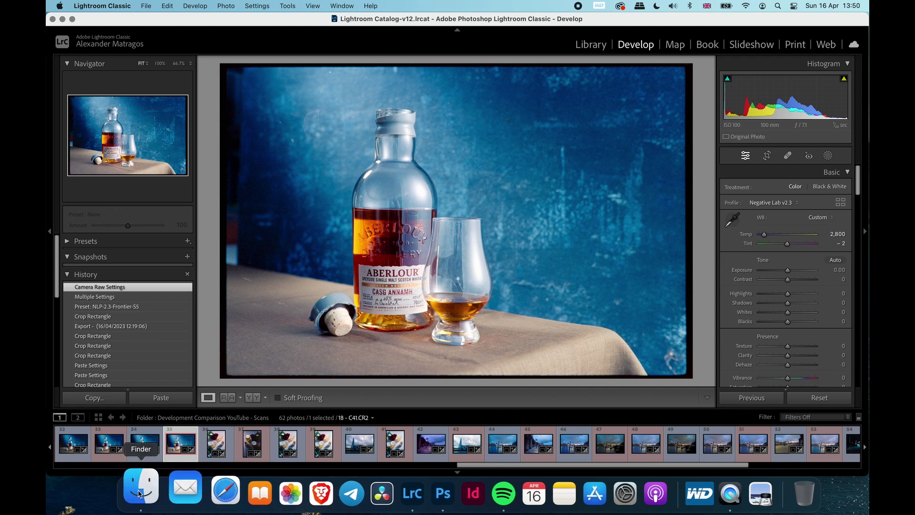
{"action": "left_click", "coordinate": [139, 493]}
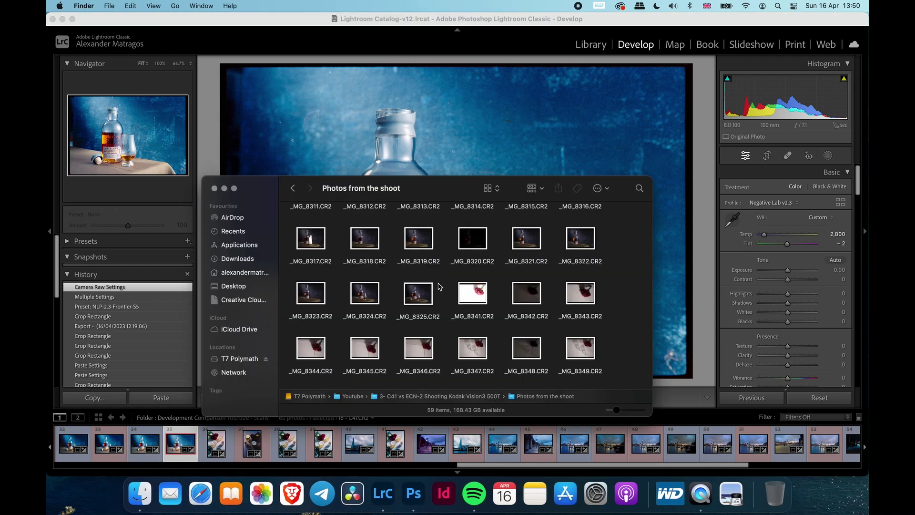
{"action": "left_click_drag", "start_coordinate": [421, 290], "coordinate": [417, 492]}
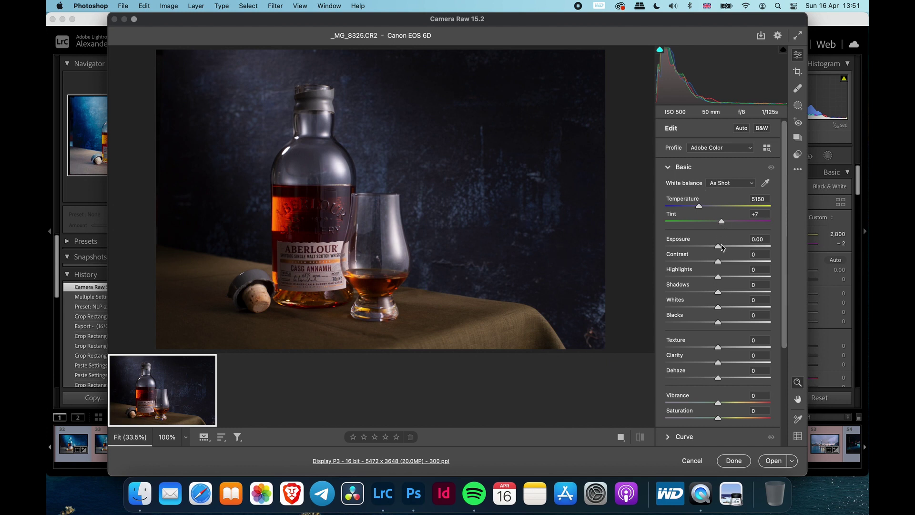
Brighten the exposure, lift Shadows to +33 and cool Temperature to 4450.
{"action": "left_click_drag", "start_coordinate": [718, 246], "coordinate": [733, 248]}
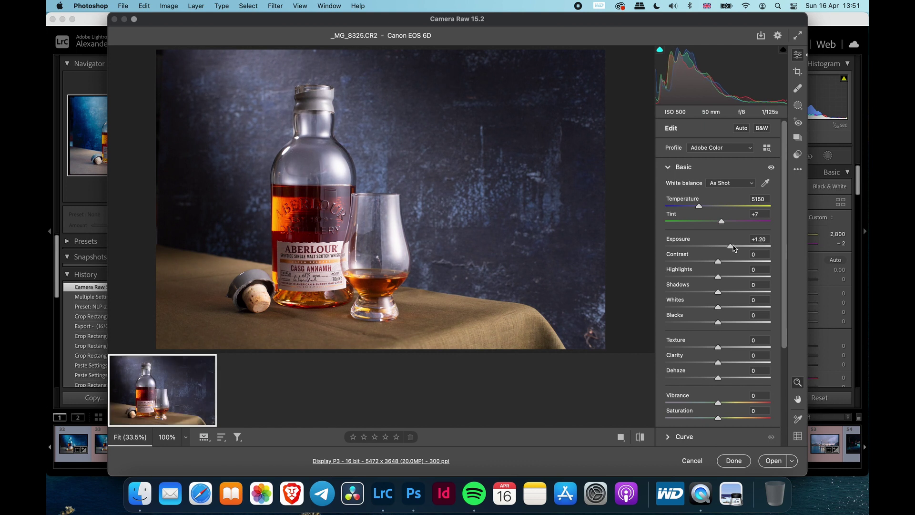
{"action": "left_click_drag", "start_coordinate": [717, 291], "coordinate": [735, 292]}
{"action": "left_click_drag", "start_coordinate": [730, 246], "coordinate": [731, 247]}
{"action": "left_click_drag", "start_coordinate": [699, 206], "coordinate": [691, 205]}
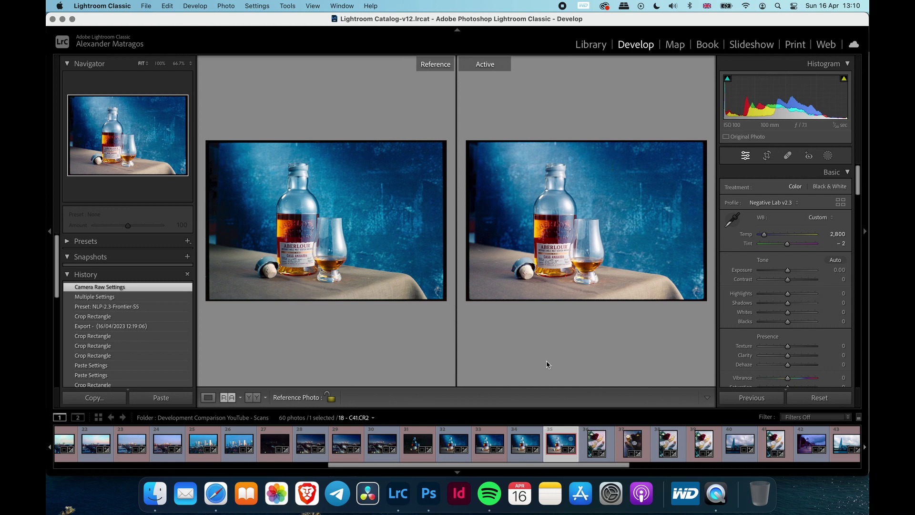
Compare the C41 and ECN-2 skyline scans side by side at 100%, then show the Tower Bridge scan alone.
{"action": "double_click", "coordinate": [235, 444]}
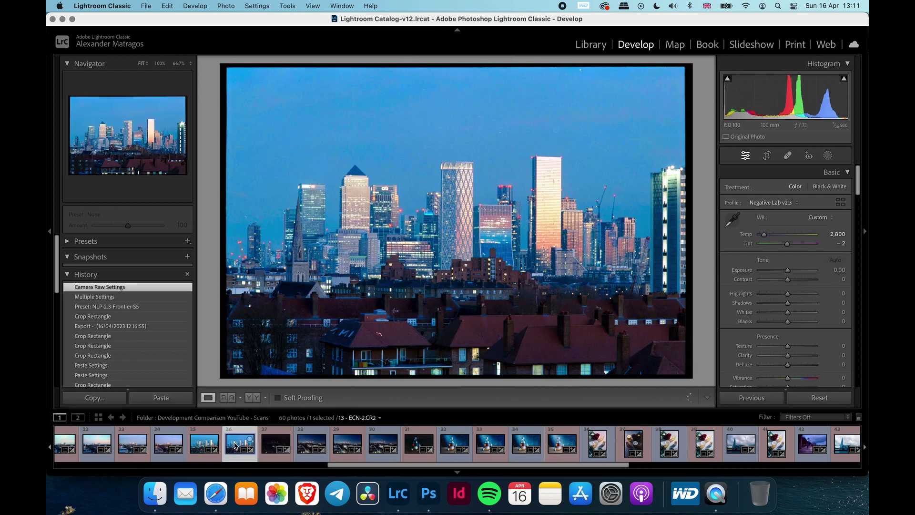
{"action": "left_click", "coordinate": [230, 397]}
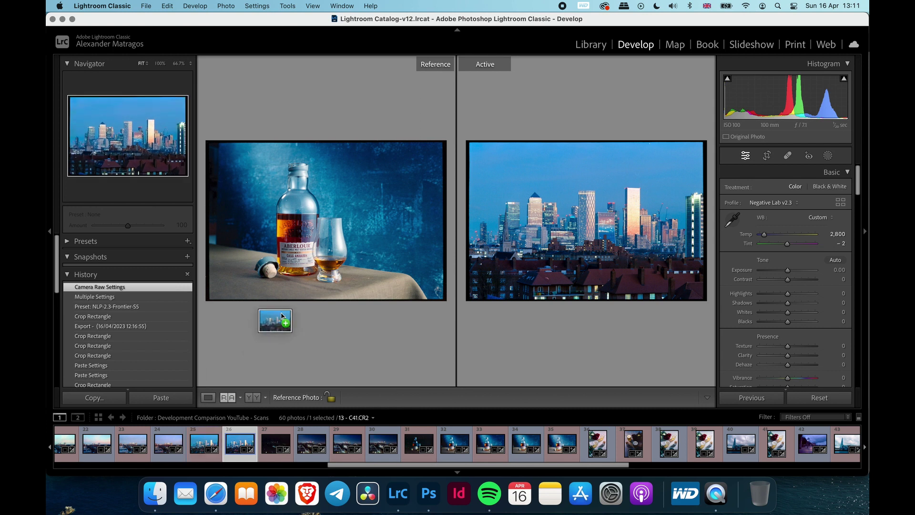
{"action": "left_click_drag", "start_coordinate": [293, 298], "coordinate": [317, 253]}
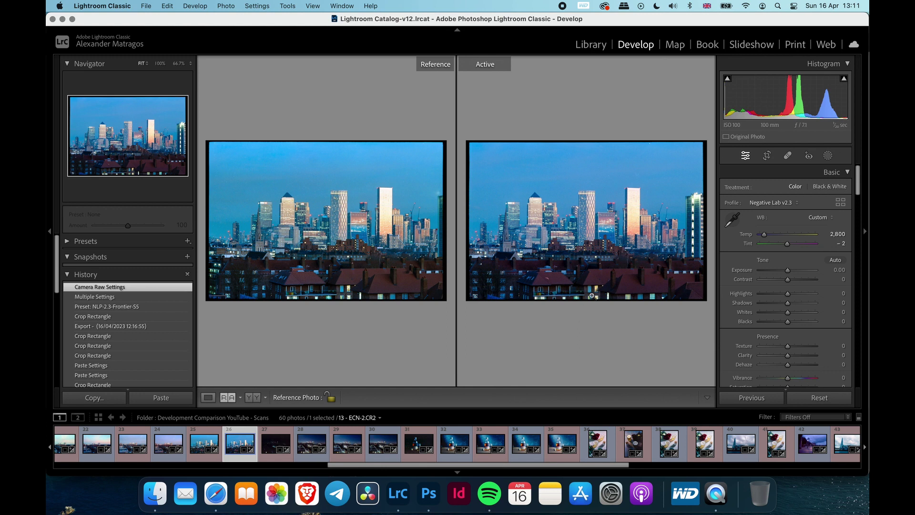
{"action": "left_click", "coordinate": [624, 239]}
{"action": "left_click", "coordinate": [377, 241]}
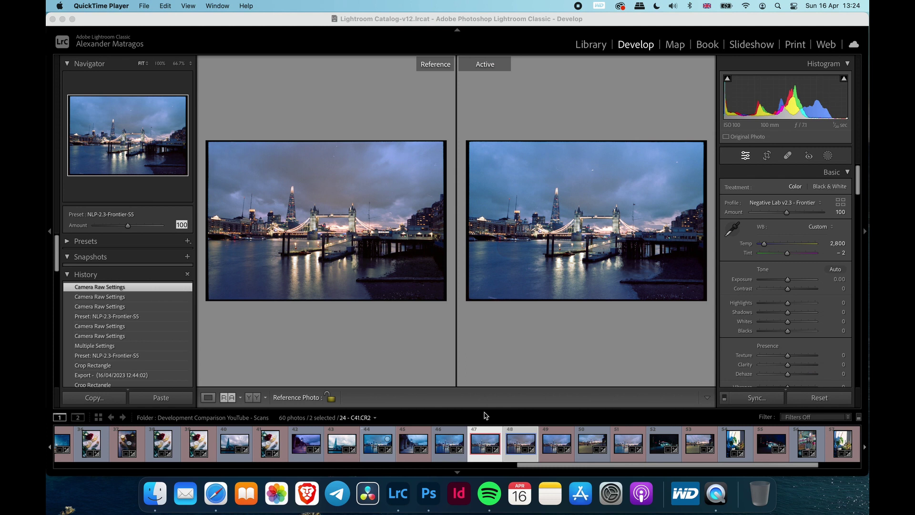
{"action": "left_click", "coordinate": [207, 398]}
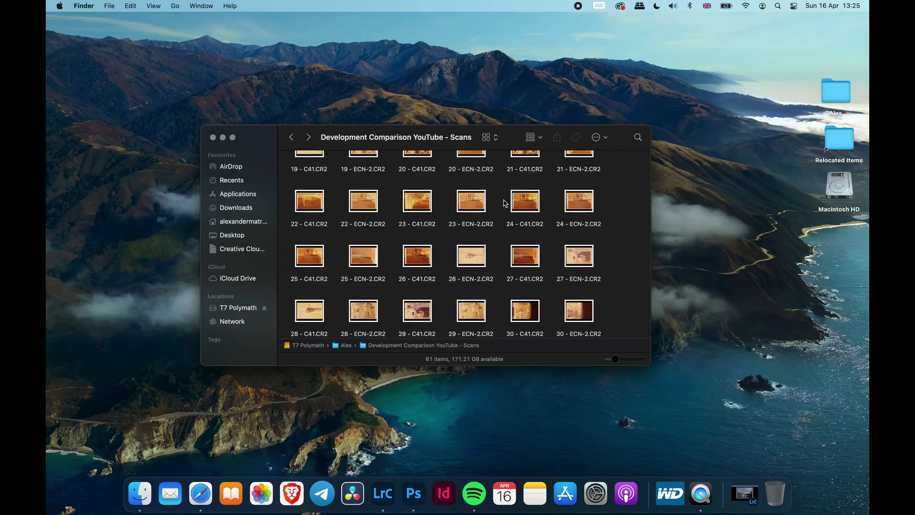
Open the C41 and ECN-2 scans of frame 24 in Photoshop.
{"action": "left_click", "coordinate": [525, 203]}
{"action": "left_click", "coordinate": [578, 202], "text": "super"}
{"action": "left_click_drag", "start_coordinate": [579, 202], "coordinate": [415, 494]}
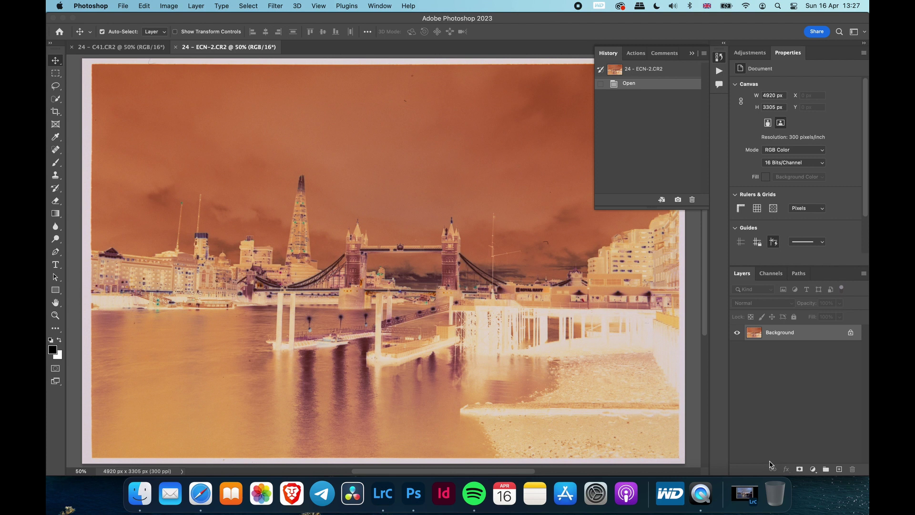
Invert the negative with an inverted Curves layer, then enable the colour-balance and graded layer groups.
{"action": "left_click", "coordinate": [850, 332]}
{"action": "left_click", "coordinate": [813, 469]}
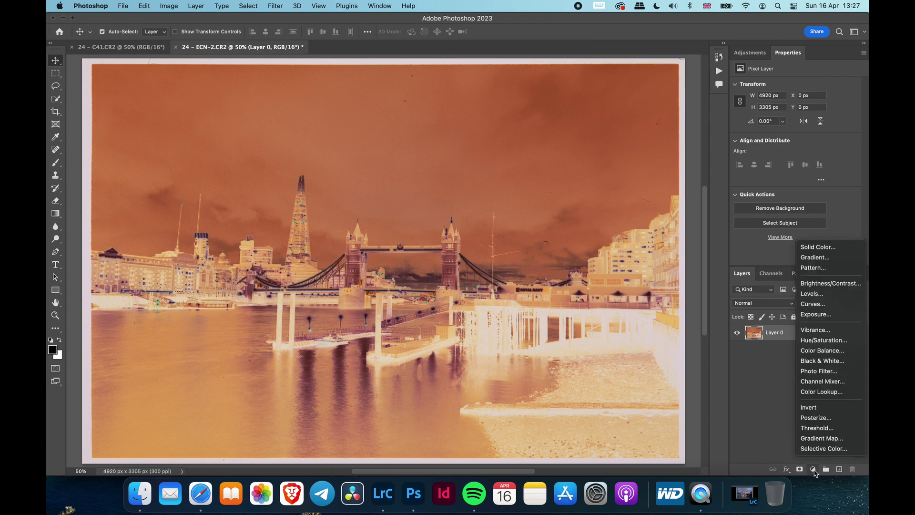
{"action": "left_click", "coordinate": [813, 303]}
{"action": "left_click_drag", "start_coordinate": [756, 206], "coordinate": [756, 110]}
{"action": "left_click_drag", "start_coordinate": [852, 109], "coordinate": [867, 156]}
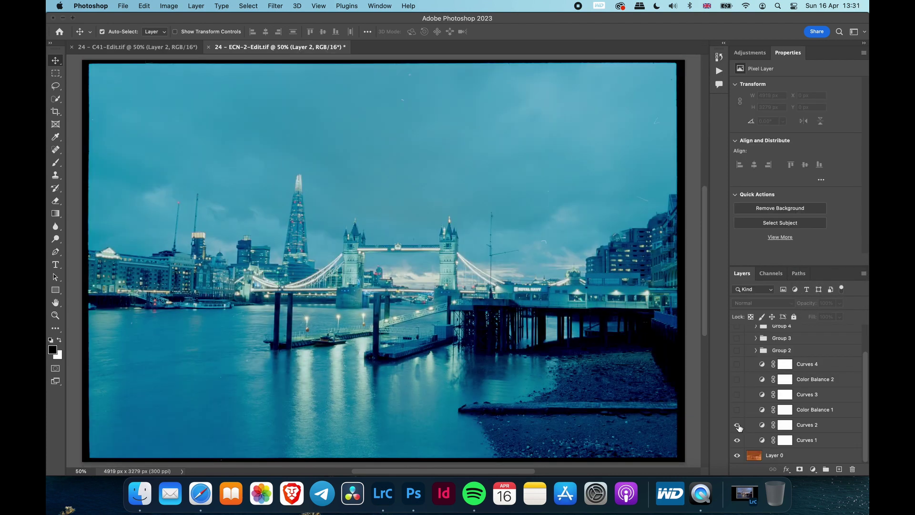
{"action": "left_click", "coordinate": [737, 409]}
{"action": "left_click", "coordinate": [737, 394]}
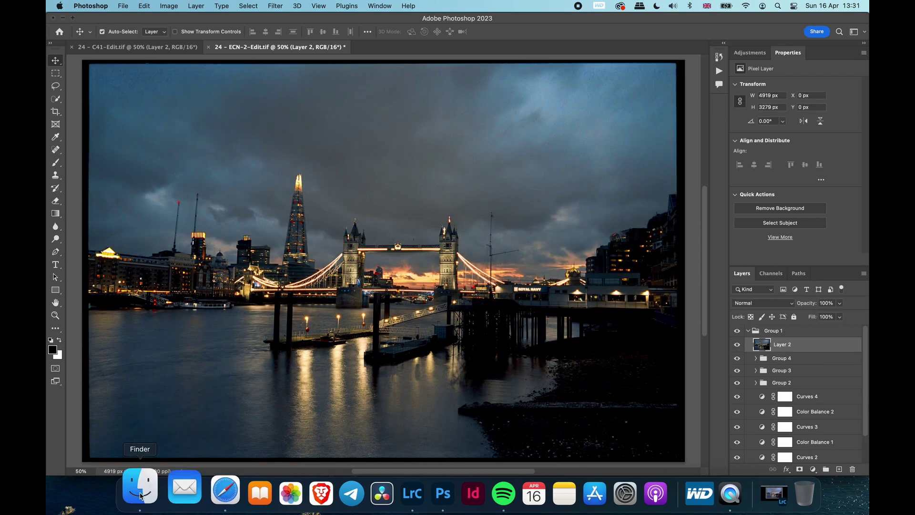
Import both exported Tower Bridge JPGs into Lightroom.
{"action": "left_click", "coordinate": [140, 496]}
{"action": "left_click", "coordinate": [437, 183]}
{"action": "left_click", "coordinate": [336, 187], "text": "super"}
{"action": "left_click_drag", "start_coordinate": [336, 186], "coordinate": [383, 493]}
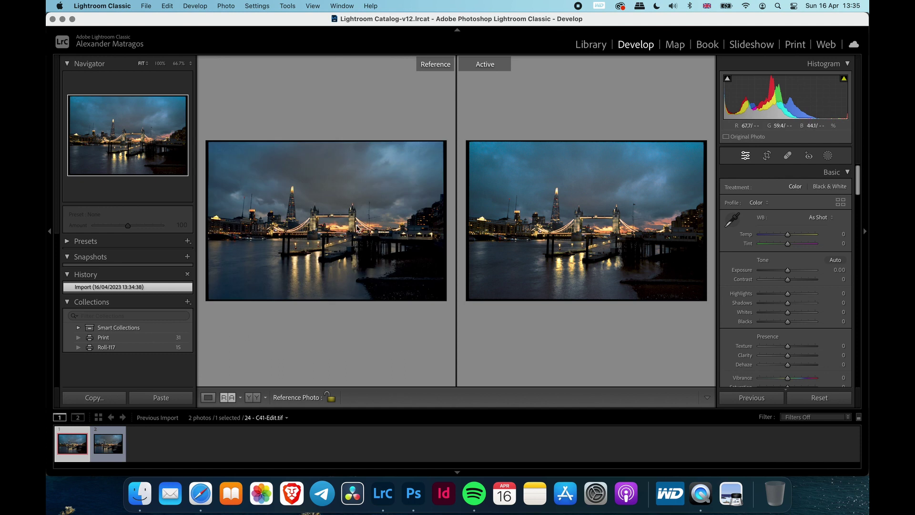
{"action": "left_click", "coordinate": [354, 224]}
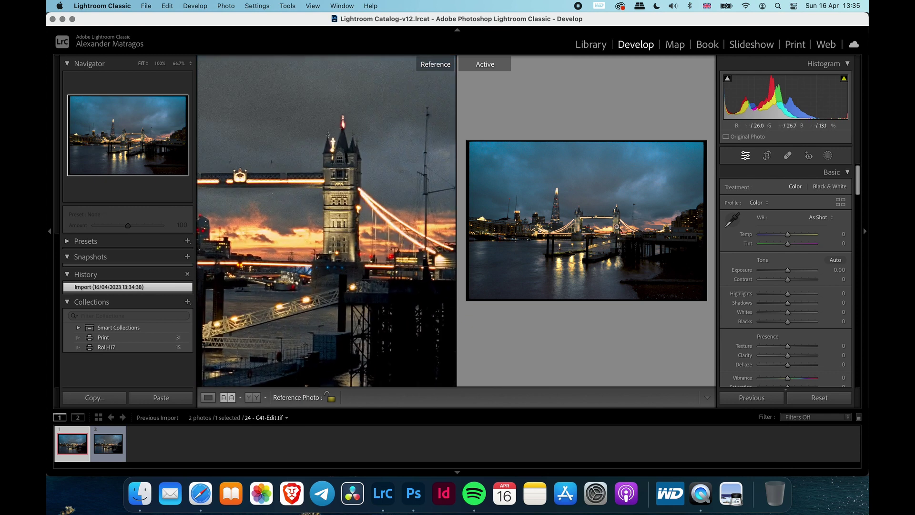
{"action": "left_click", "coordinate": [616, 225]}
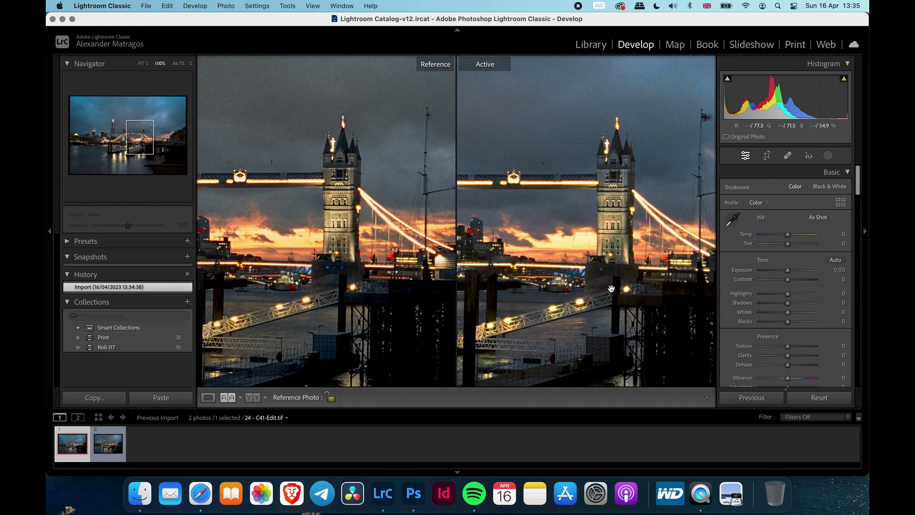
{"action": "left_click_drag", "start_coordinate": [602, 337], "coordinate": [604, 183]}
{"action": "left_click_drag", "start_coordinate": [365, 329], "coordinate": [429, 176]}
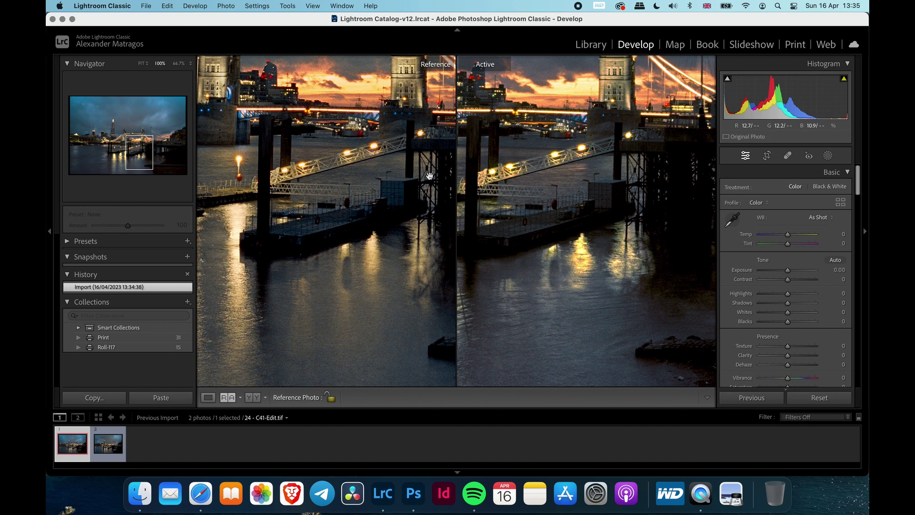
{"action": "mouse_move", "coordinate": [429, 175]}
{"action": "left_mouse_down"}
{"action": "mouse_move", "coordinate": [537, 369]}
{"action": "mouse_move", "coordinate": [515, 380]}
{"action": "left_mouse_up"}
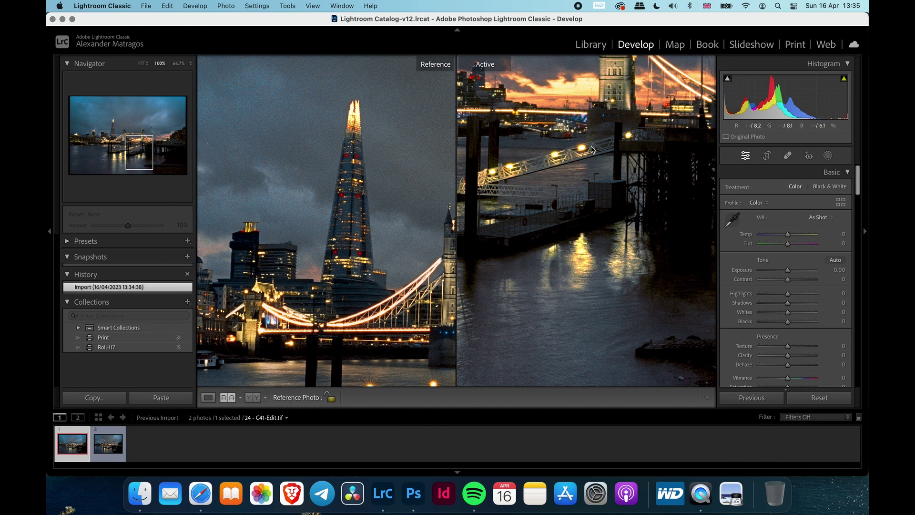
{"action": "left_click_drag", "start_coordinate": [541, 144], "coordinate": [824, 378]}
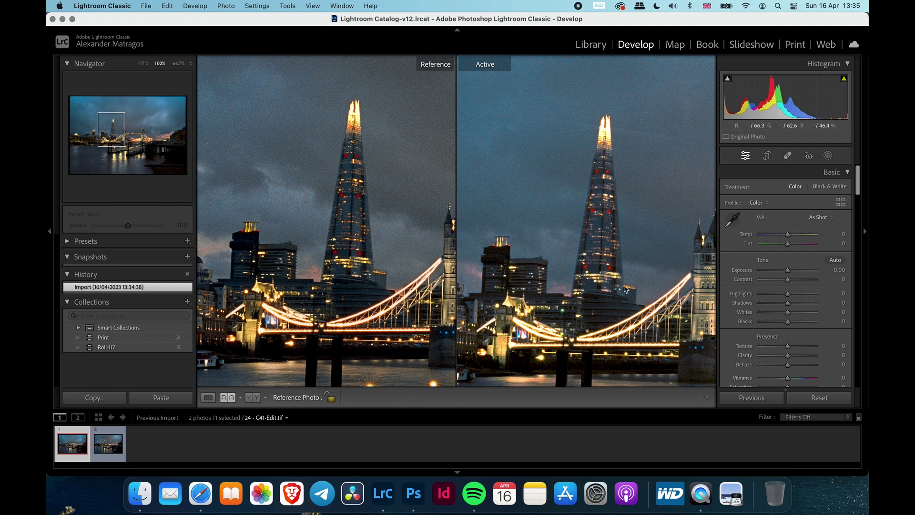
{"action": "left_click", "coordinate": [575, 263]}
{"action": "left_click", "coordinate": [346, 219]}
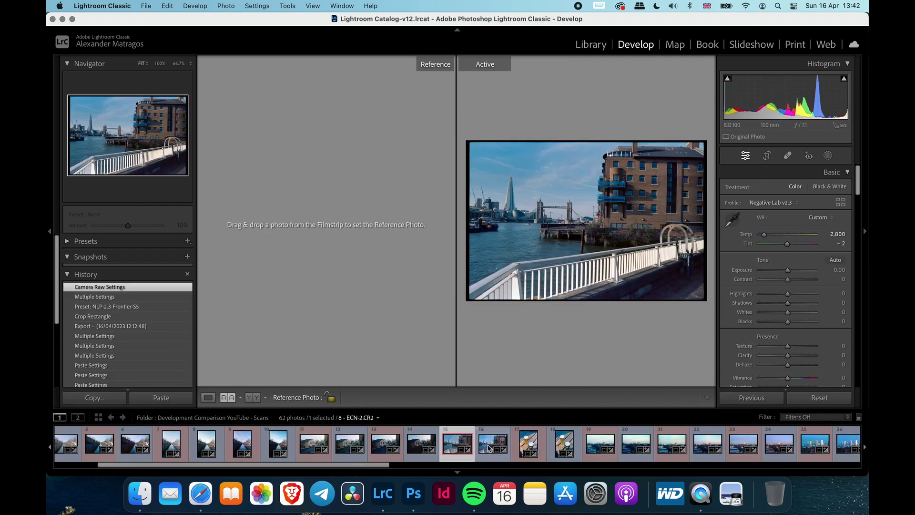
Set the C41 riverside scan as reference, then give the conversion Lights -6, Darks 13 and Contrast 3.
{"action": "left_click_drag", "start_coordinate": [489, 448], "coordinate": [351, 307]}
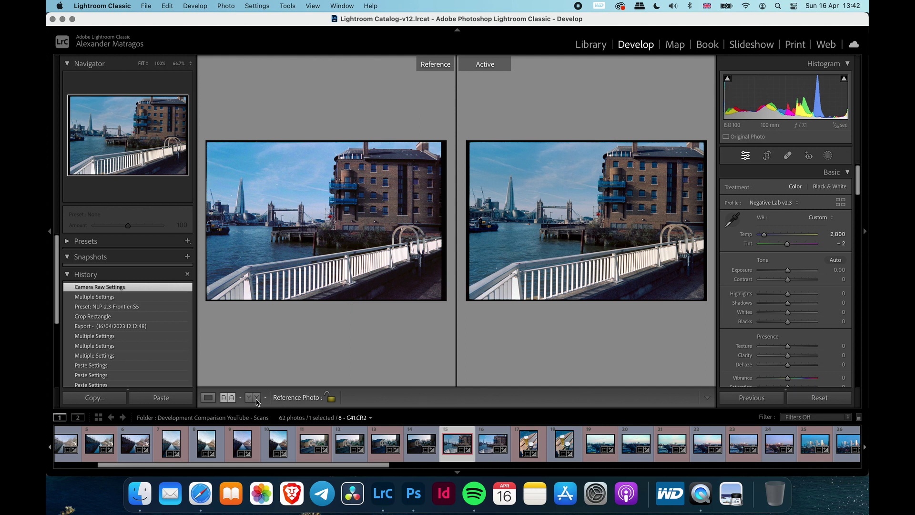
{"action": "left_click", "coordinate": [207, 400]}
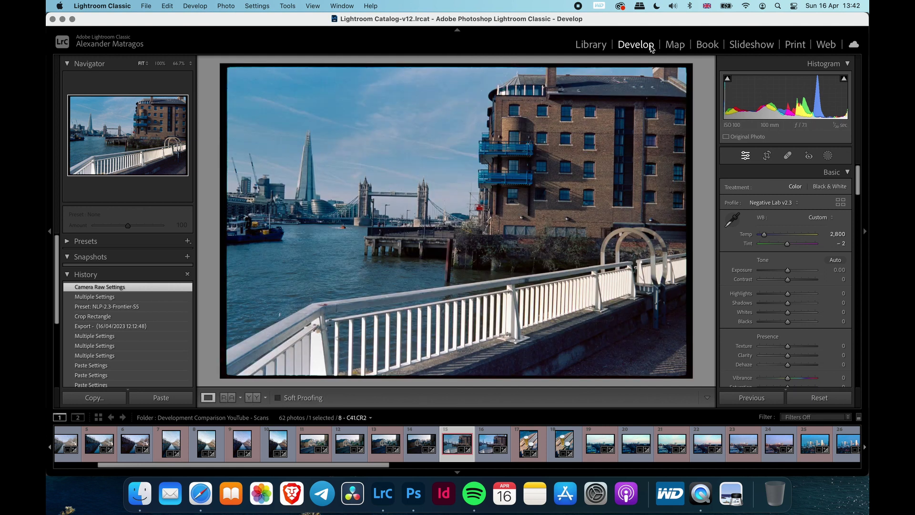
{"action": "key", "text": "super+shift+n"}
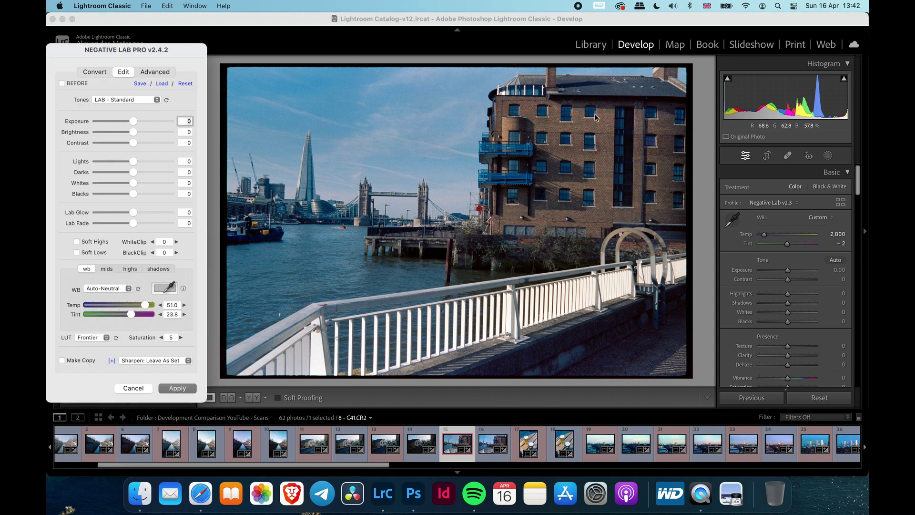
{"action": "mouse_move", "coordinate": [134, 161]}
{"action": "left_mouse_down"}
{"action": "mouse_move", "coordinate": [127, 164]}
{"action": "mouse_move", "coordinate": [144, 175]}
{"action": "left_mouse_up"}
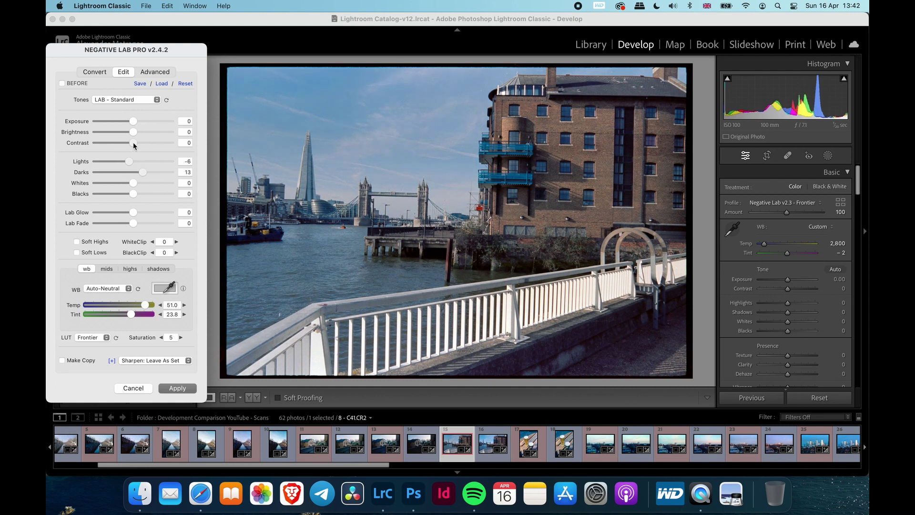
{"action": "left_click_drag", "start_coordinate": [133, 143], "coordinate": [138, 146]}
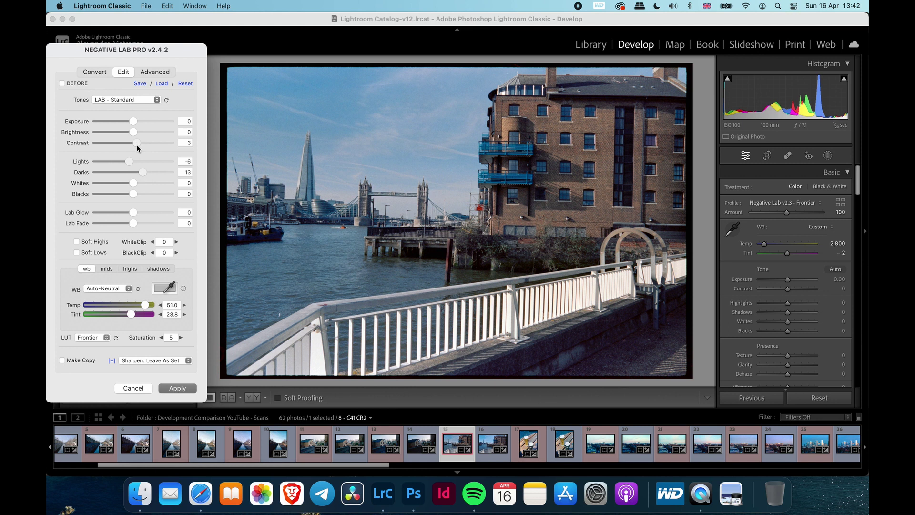
Shift shadows toward cyan, green and yellow, nudge midtones toward cyan, then enter the photographer's website address.
{"action": "left_click", "coordinate": [154, 269]}
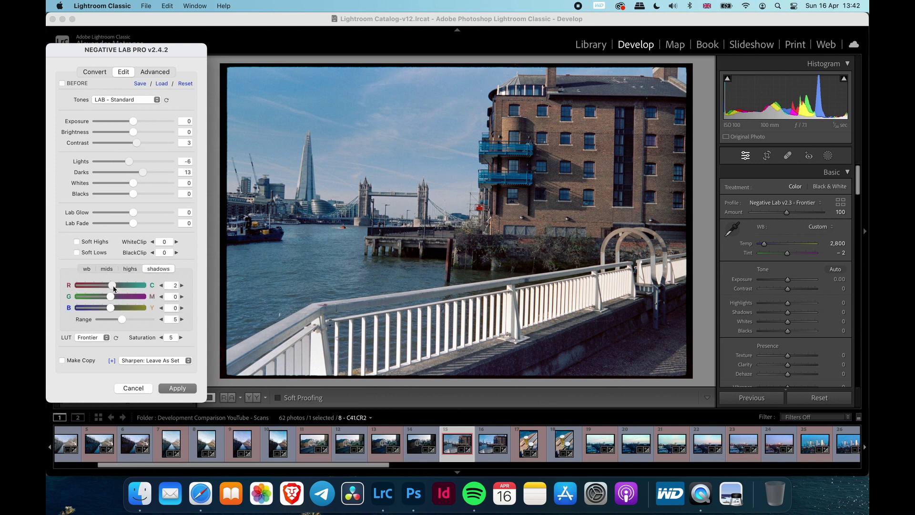
{"action": "left_click_drag", "start_coordinate": [113, 289], "coordinate": [114, 289]}
{"action": "left_click_drag", "start_coordinate": [115, 298], "coordinate": [113, 299]}
{"action": "mouse_move", "coordinate": [111, 309]}
{"action": "left_mouse_down"}
{"action": "mouse_move", "coordinate": [124, 310]}
{"action": "mouse_move", "coordinate": [114, 310]}
{"action": "left_mouse_up"}
{"action": "left_click", "coordinate": [112, 269]}
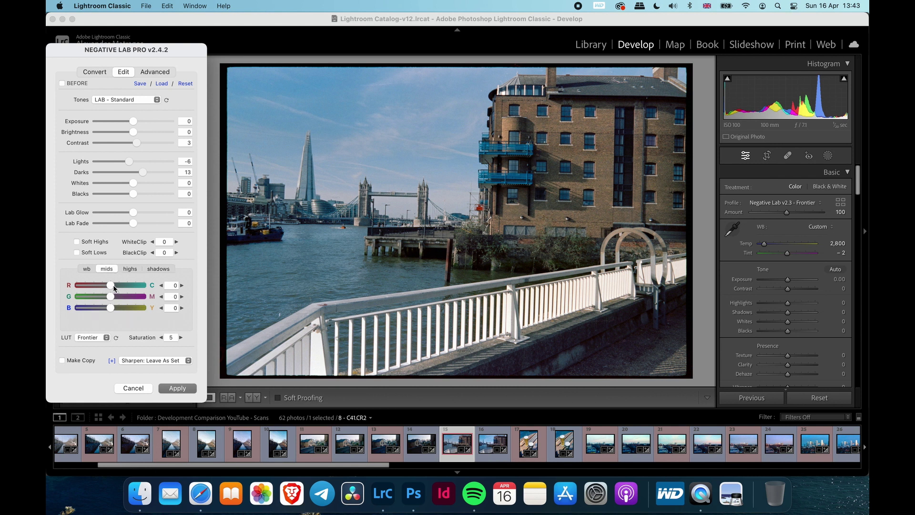
{"action": "left_click_drag", "start_coordinate": [116, 287], "coordinate": [110, 287]}
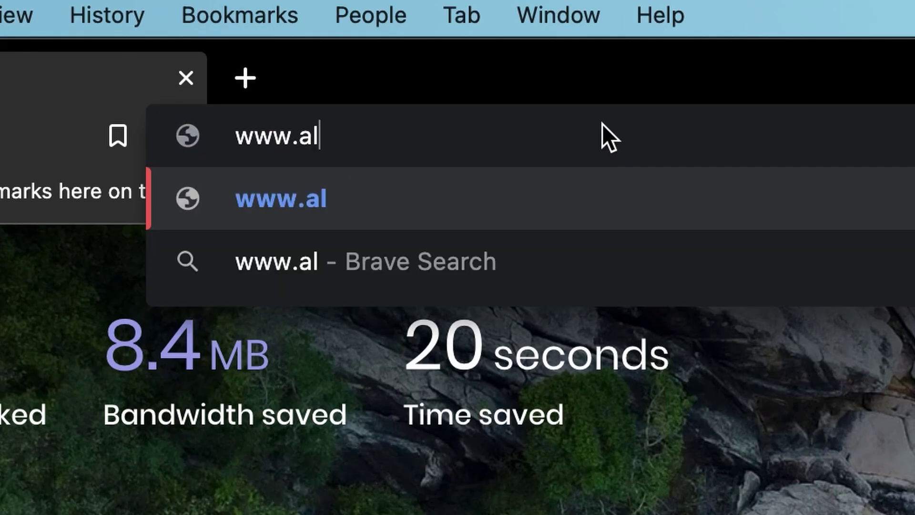
{"action": "type", "text": "exandermatragos.com"}
Load the photography website and open its BLOG page topped by the ECN-2 vs C41 Vision3 500T post.
{"action": "key", "text": "Return"}
{"action": "scroll", "coordinate": [448, 102], "scroll_direction": "down", "scroll_amount": 2}
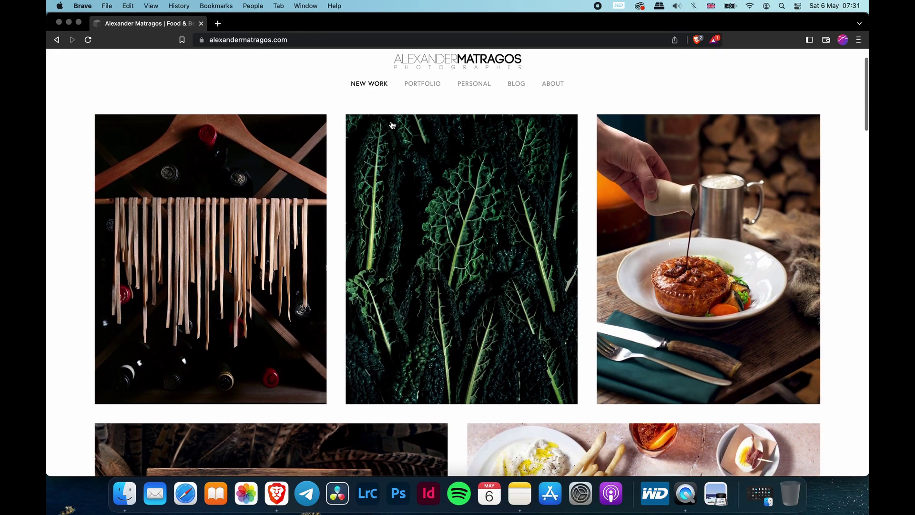
{"action": "left_click", "coordinate": [510, 84]}
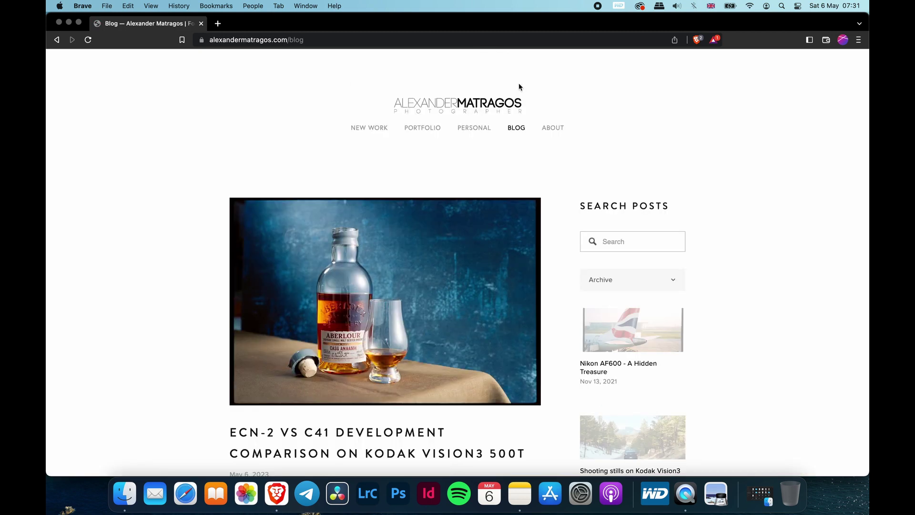